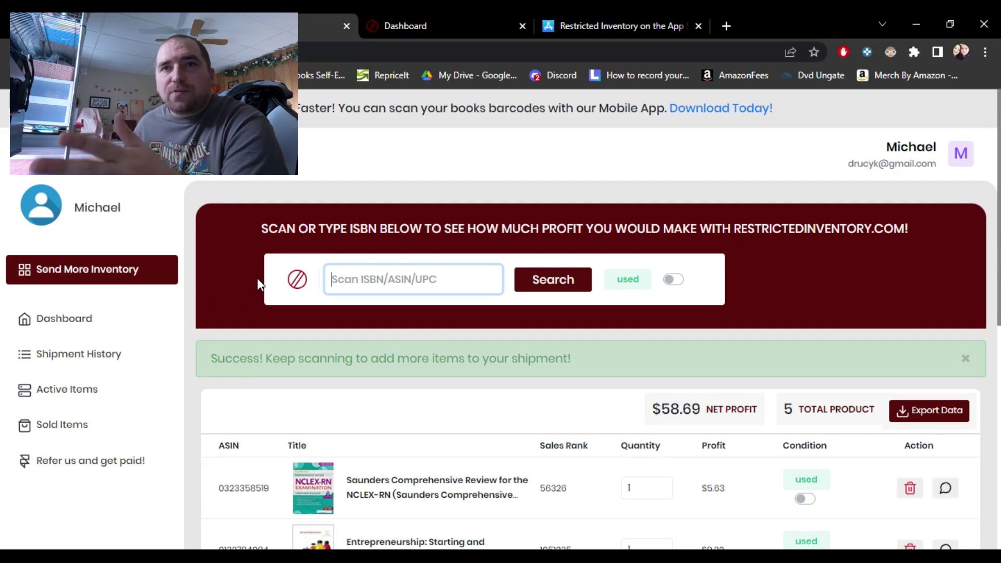
# Review the sales rank, quantity, profit and condition of the scanned items in the shipment list
pyautogui.scroll(-1, 258, 278)
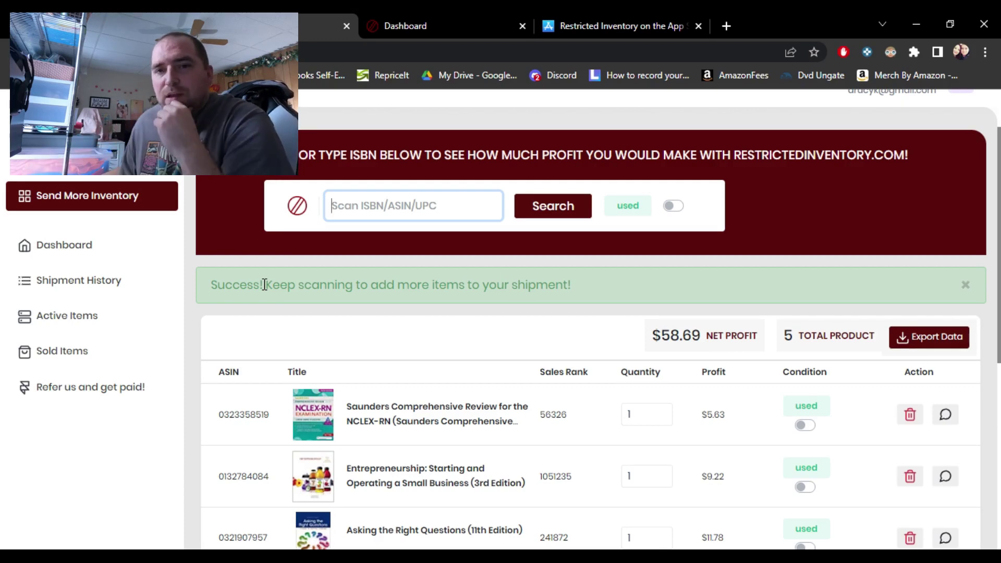
pyautogui.scroll(-1, 394, 313)
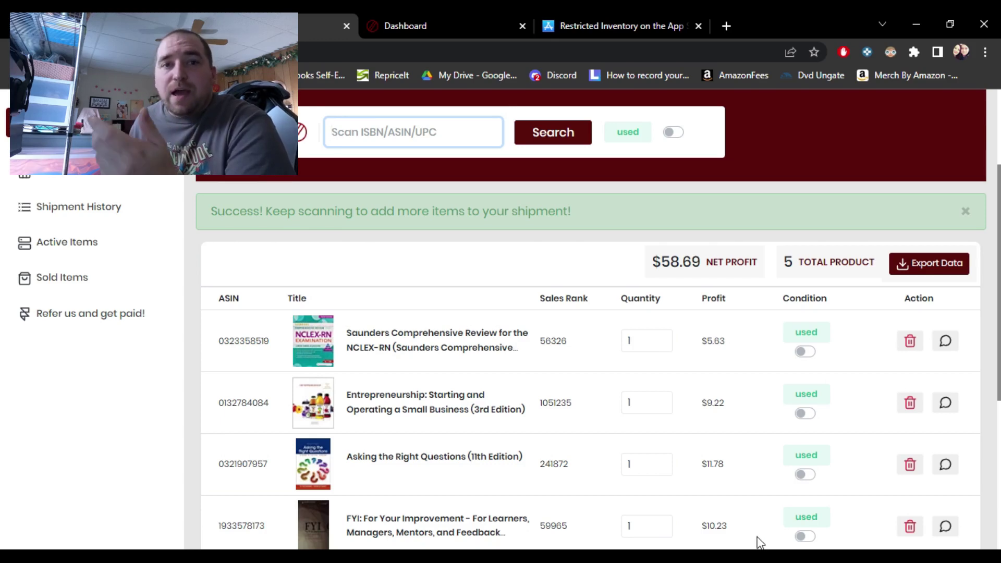
pyautogui.scroll(-1, 592, 433)
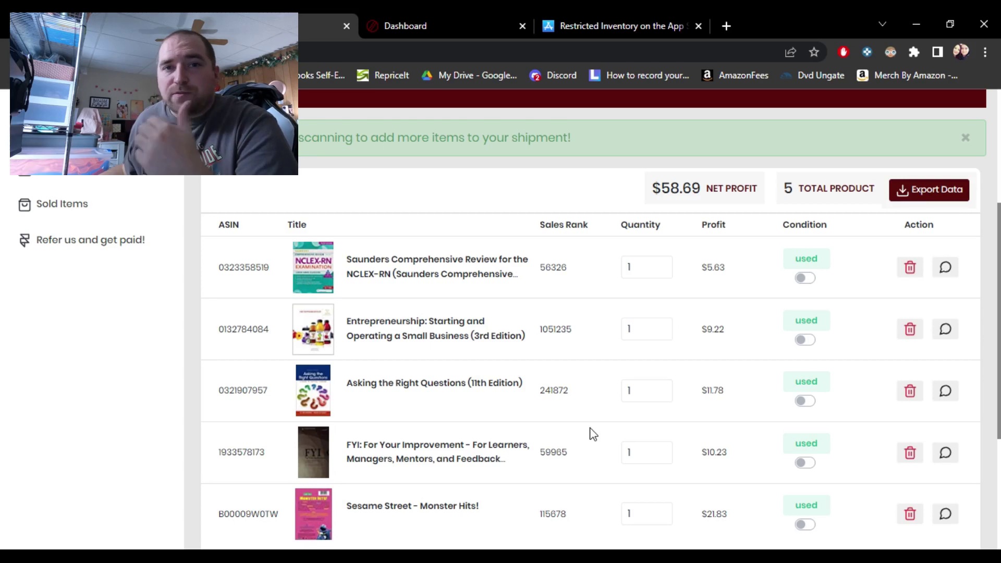
pyautogui.scroll(-1, 592, 433)
pyautogui.scroll(1, 593, 433)
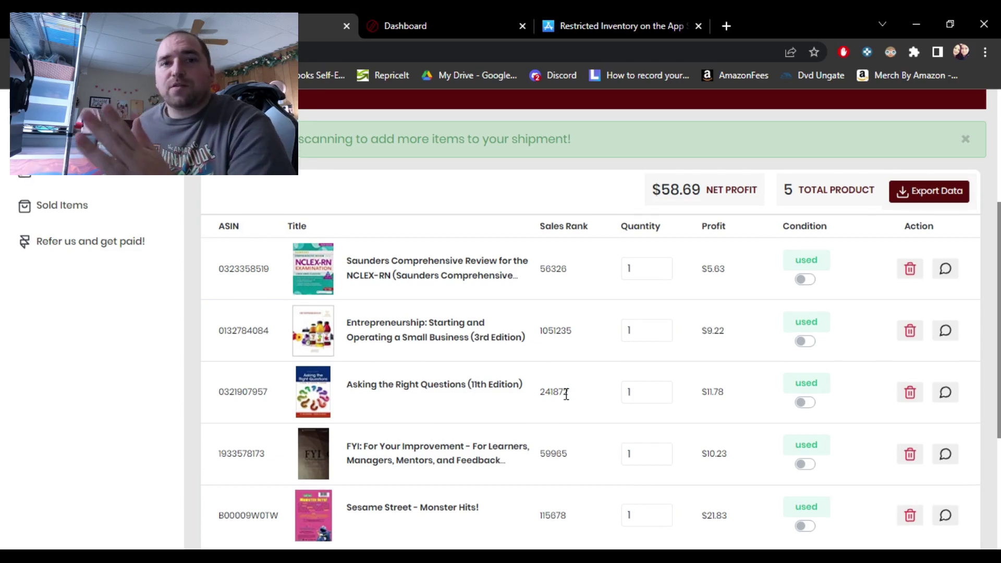
pyautogui.scroll(1, 563, 393)
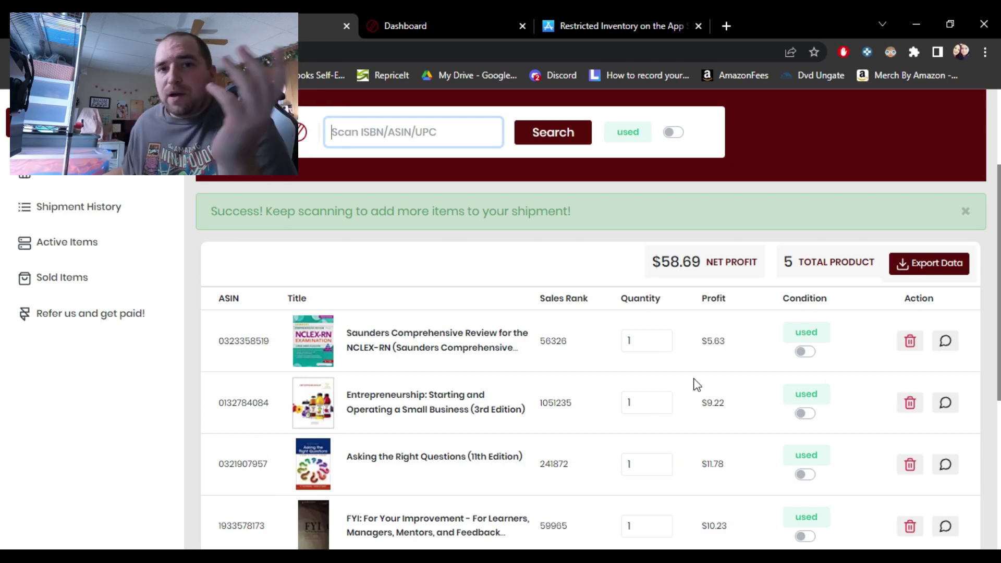
pyautogui.scroll(-3, 618, 383)
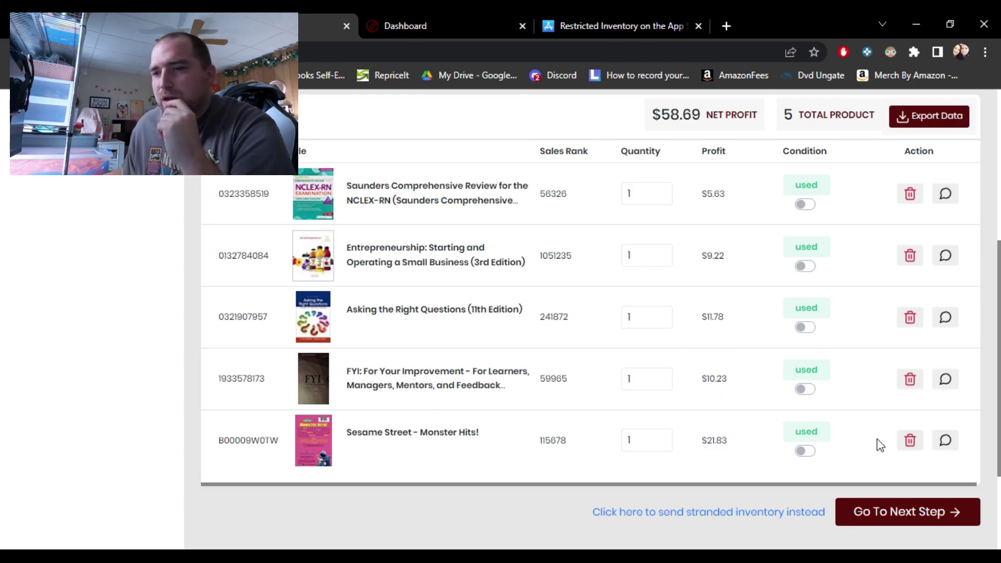
# Proceed with the scanned items past the boxing instructions, and submit a weight of 11 lb for box 1
pyautogui.click(917, 518)
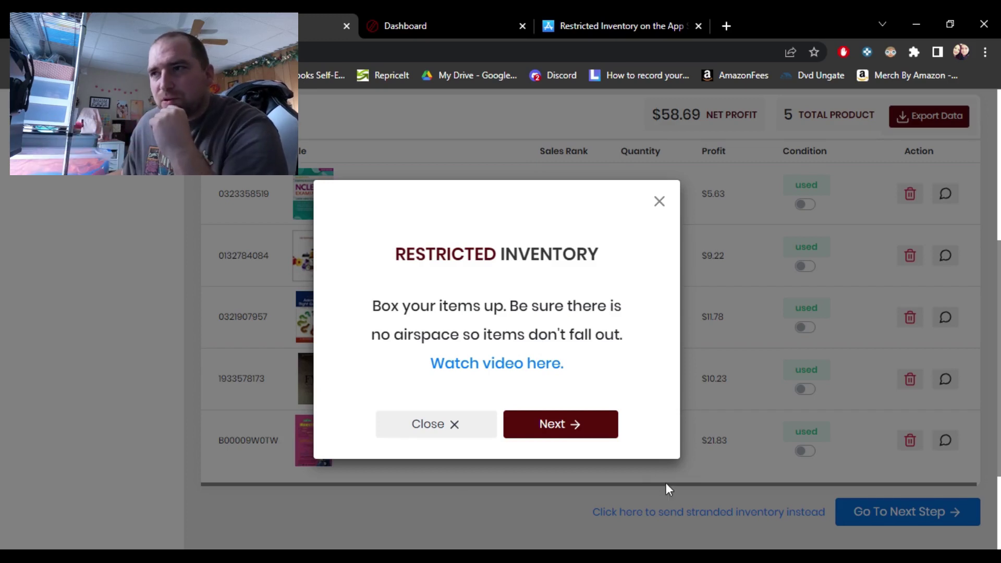
pyautogui.click(574, 431)
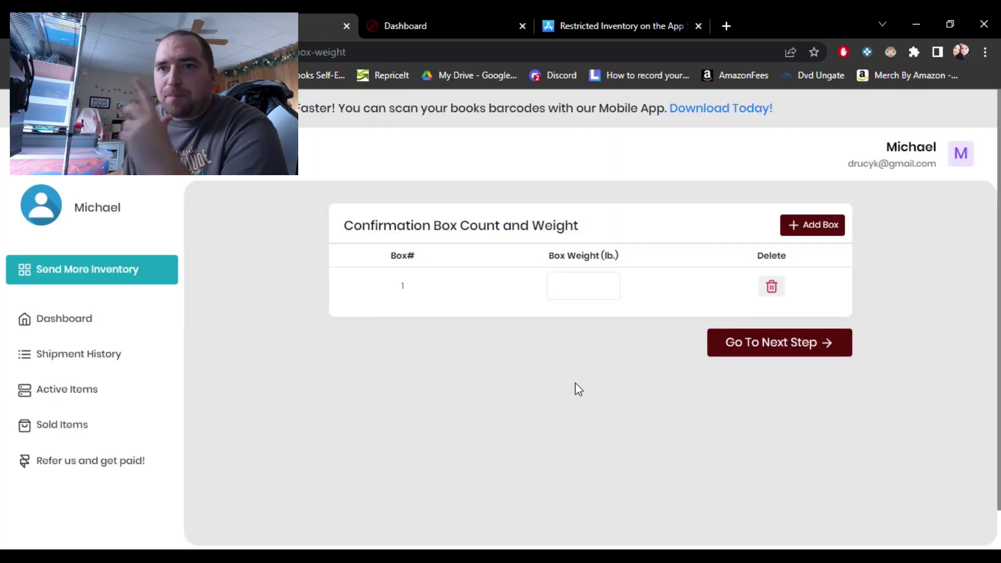
pyautogui.click(574, 287)
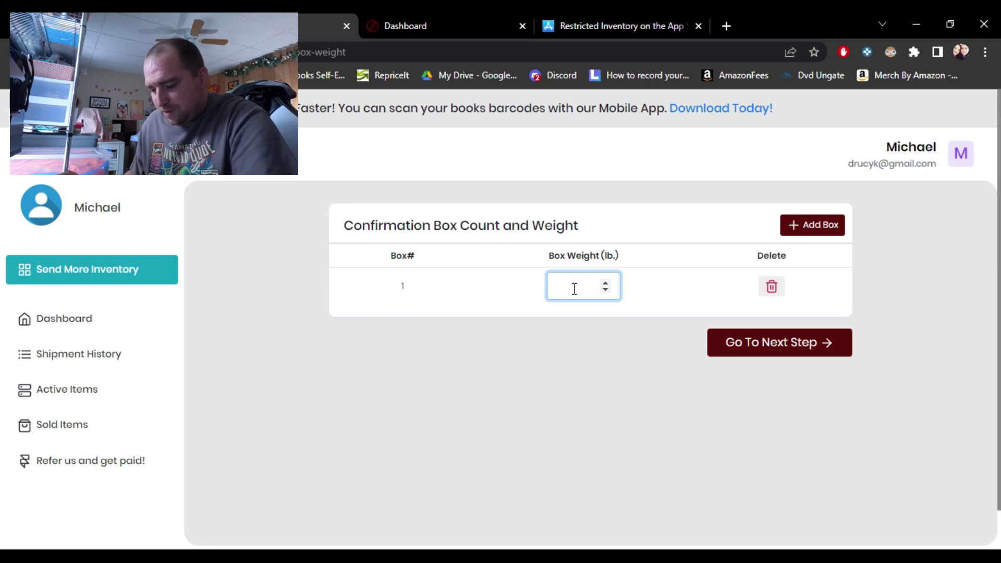
pyautogui.write('11')
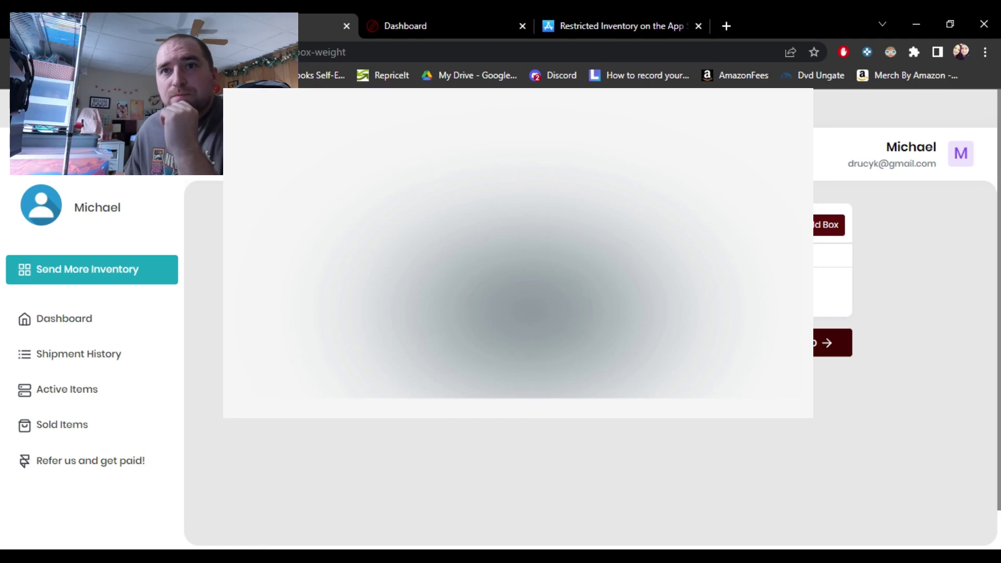
pyautogui.click(792, 343)
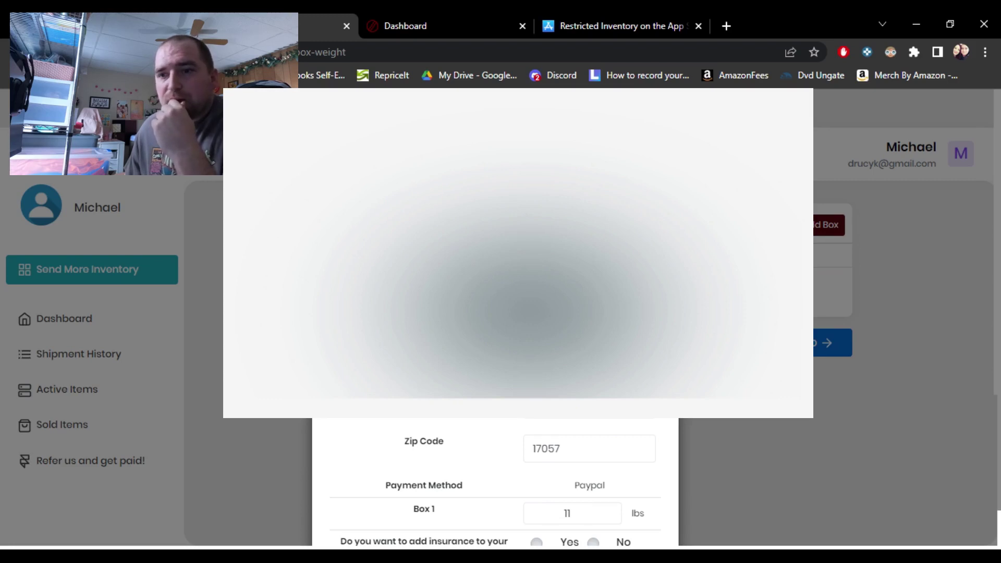
# Decline package insurance in the shipment details and request the labels
pyautogui.scroll(-5, 850, 247)
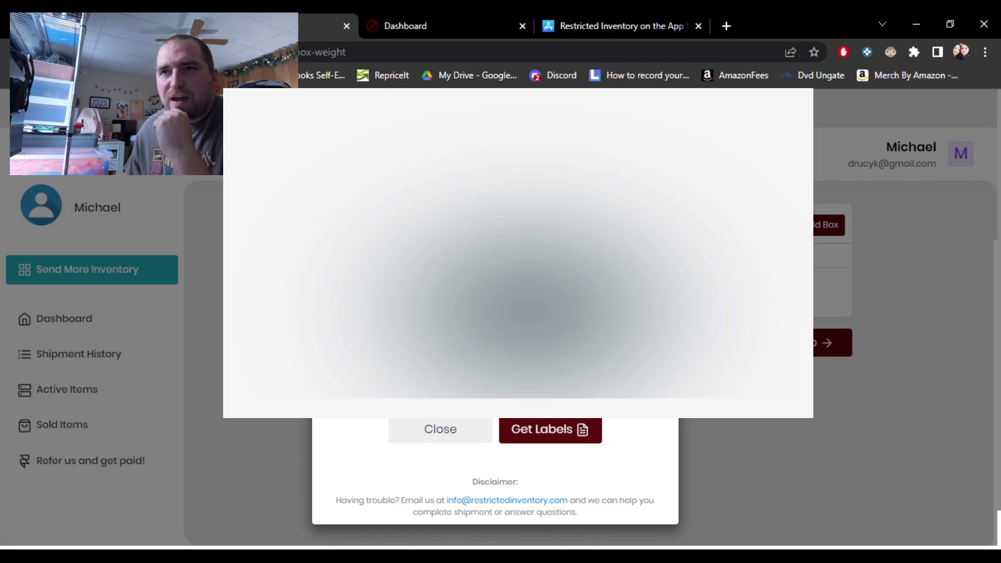
pyautogui.scroll(3, 496, 480)
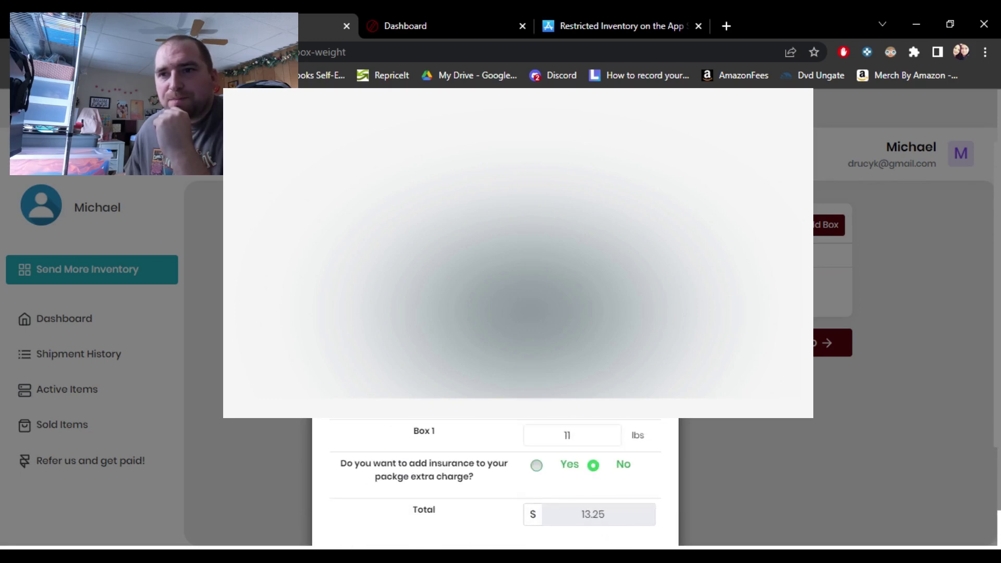
pyautogui.scroll(-3, 495, 480)
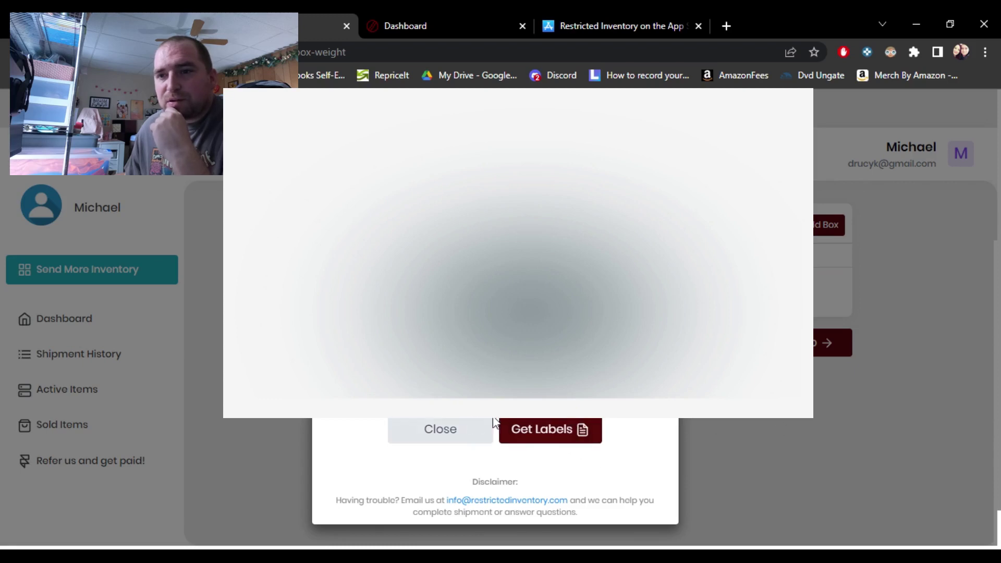
pyautogui.click(548, 433)
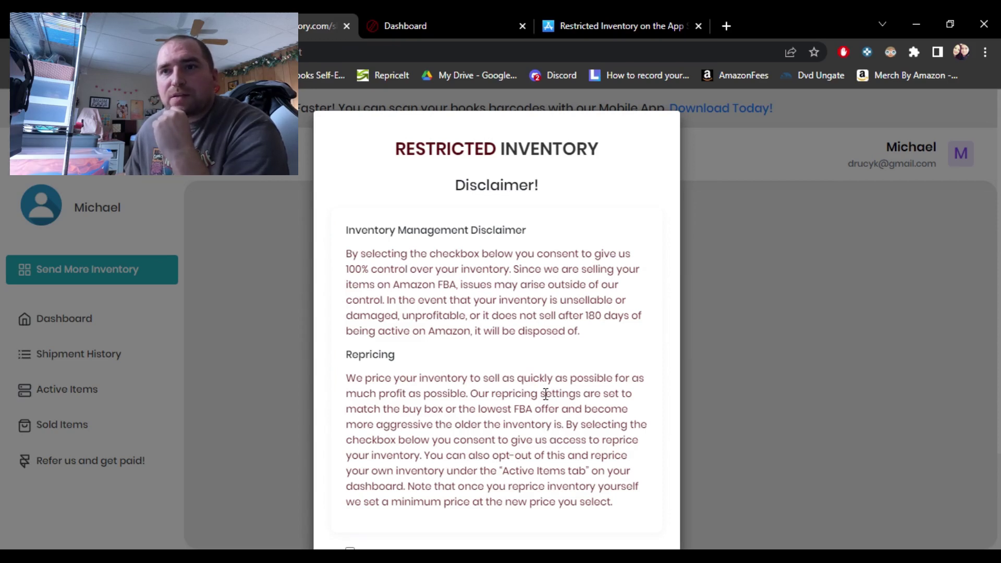
# Agree to give Restricted Inventory 100% control over the inventory, opt out of seeing the disclaimer again, and get the labels
pyautogui.scroll(-3, 546, 394)
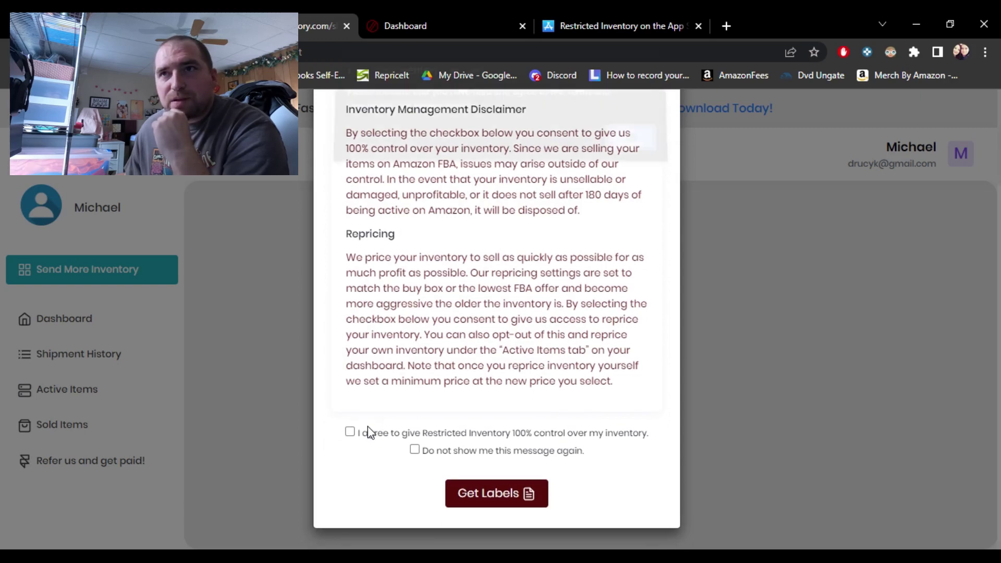
pyautogui.click(350, 432)
pyautogui.click(629, 150)
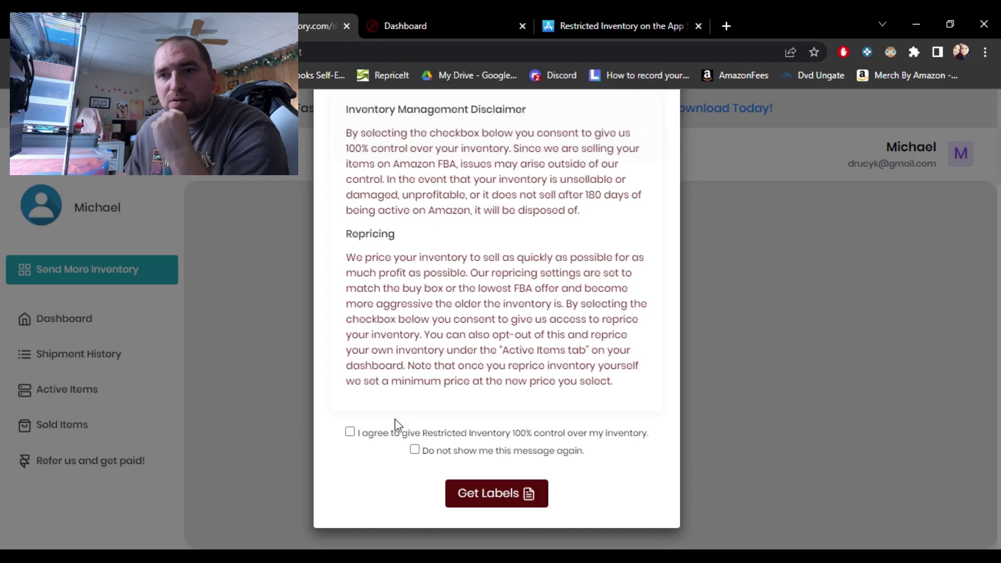
pyautogui.click(363, 435)
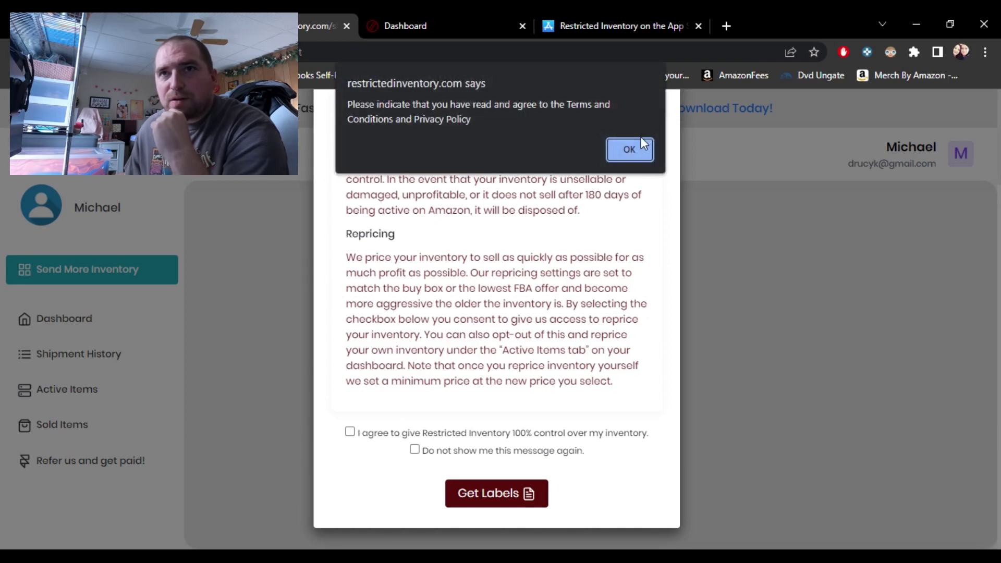
pyautogui.click(629, 150)
pyautogui.click(350, 432)
pyautogui.click(415, 451)
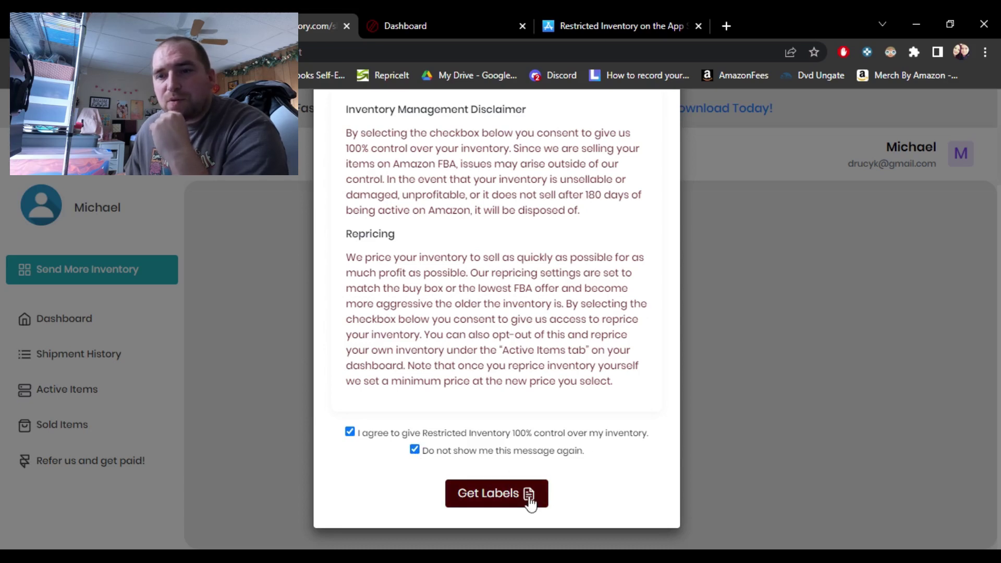
pyautogui.click(493, 493)
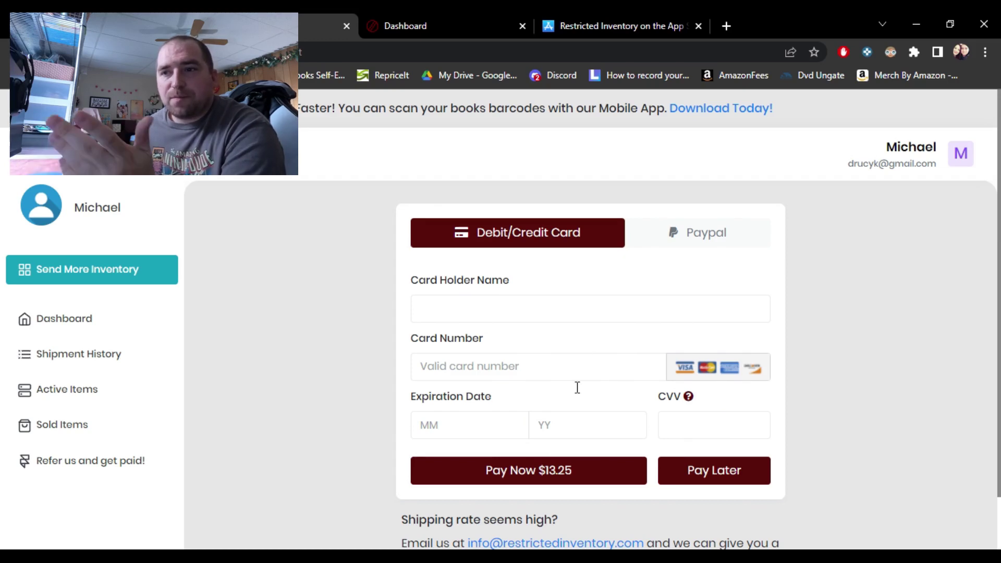
# Choose Pay Later for the shipping cost and continue past its payout deduction notice
pyautogui.scroll(-1, 563, 386)
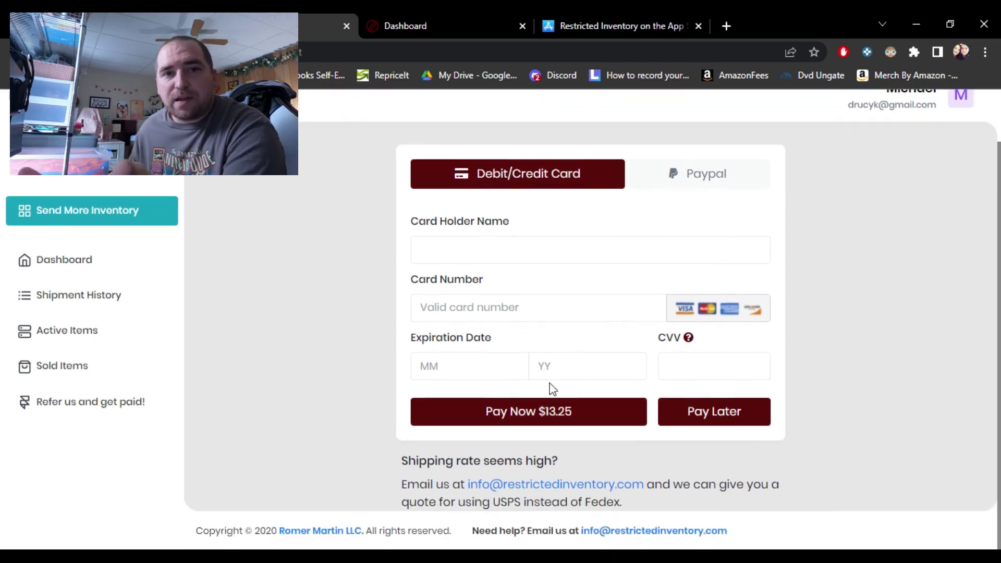
pyautogui.click(736, 421)
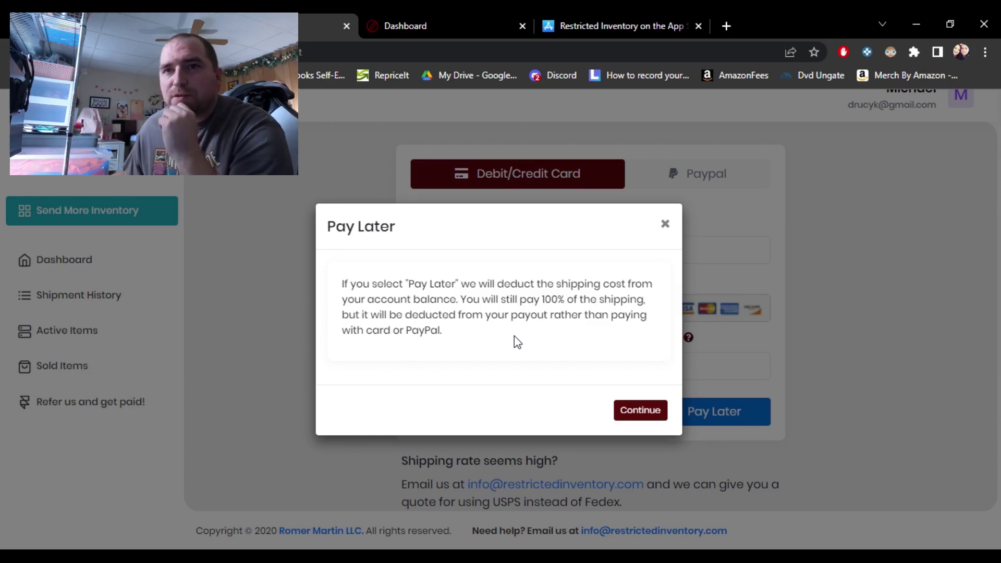
pyautogui.click(644, 412)
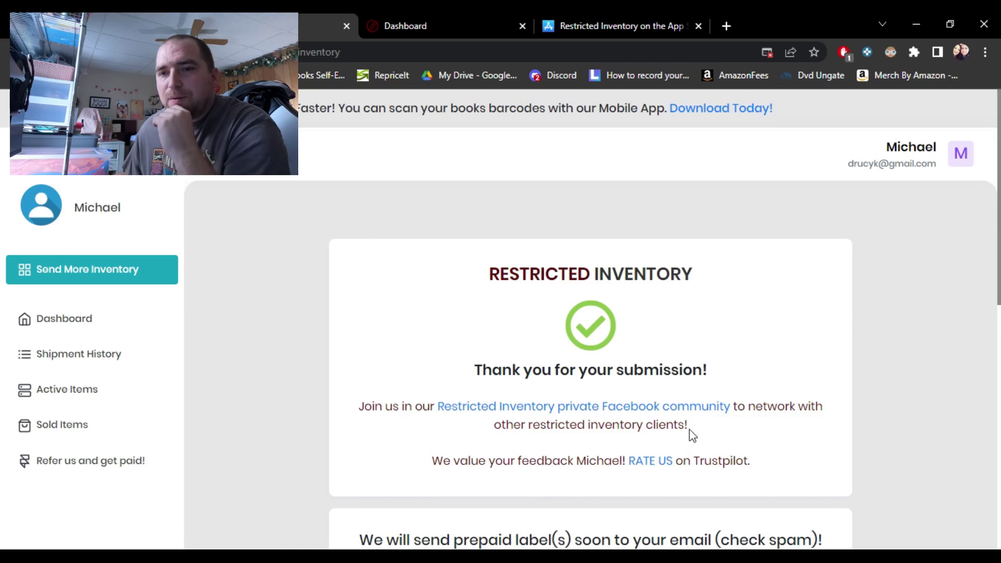
# Read the submission page's prepaid label information, stranded inventory steps and shipping address instructions
pyautogui.scroll(-2, 690, 429)
pyautogui.scroll(-3, 690, 429)
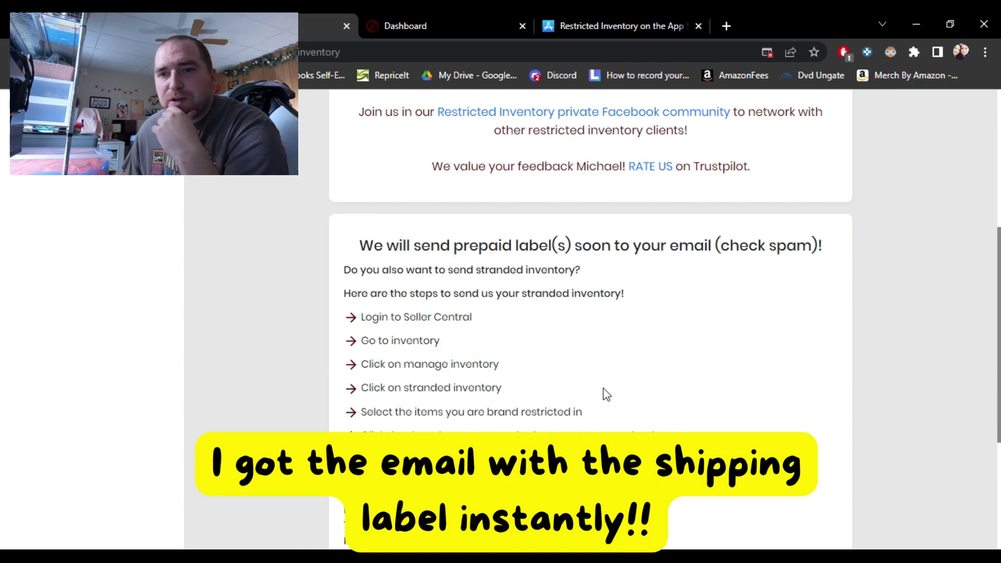
pyautogui.scroll(-1, 606, 395)
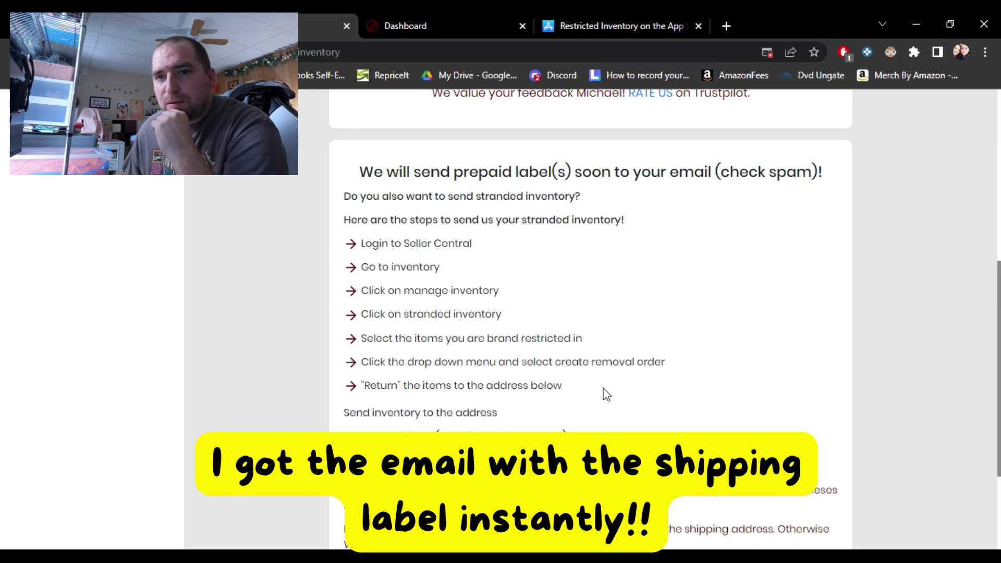
pyautogui.scroll(-1, 606, 395)
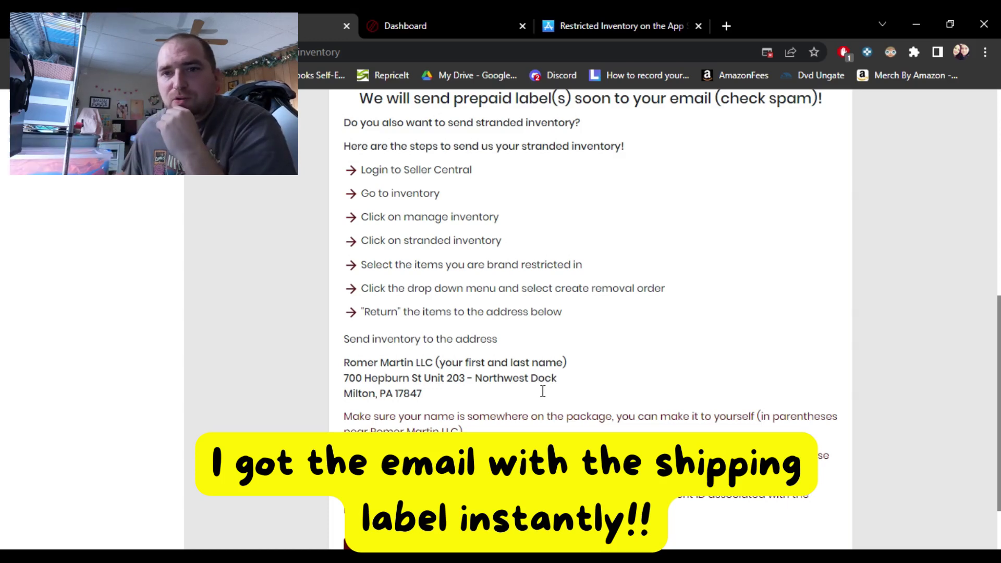
pyautogui.scroll(-2, 543, 391)
pyautogui.scroll(4, 543, 391)
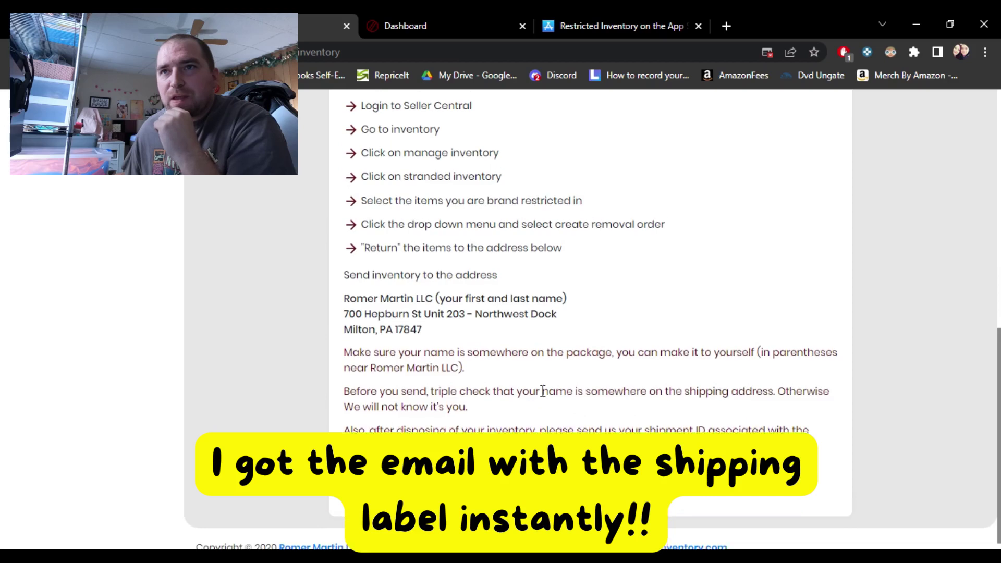